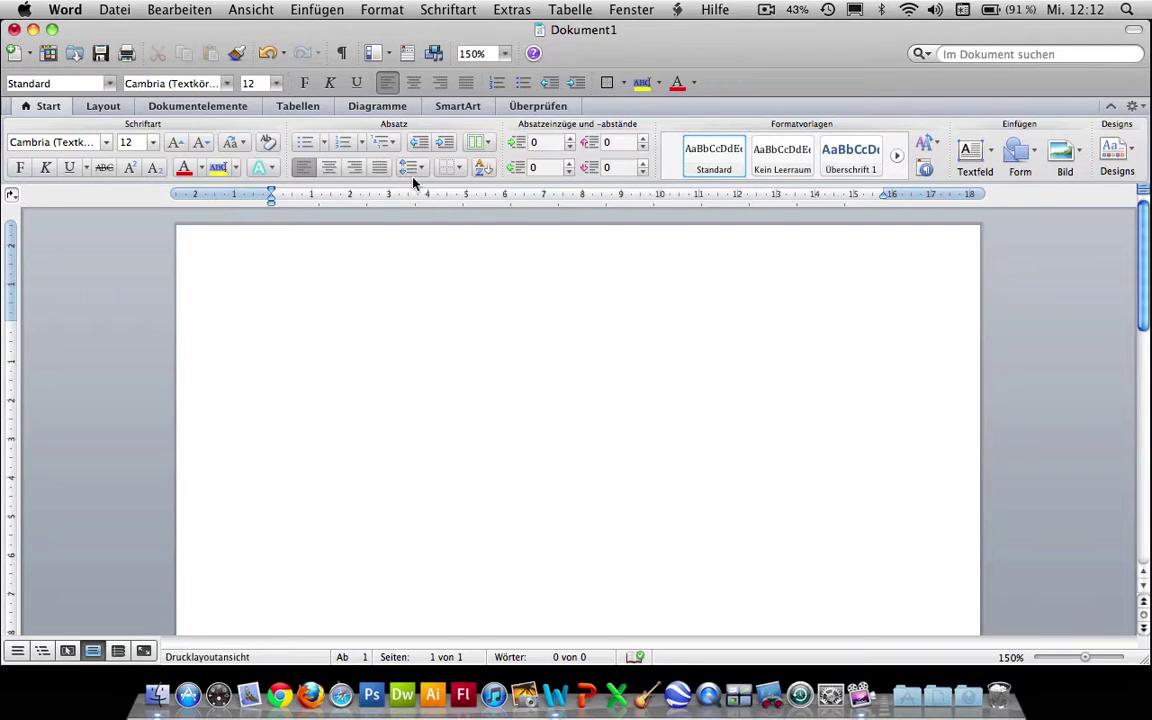
# - Open Word's Einstellungen, view the Allgemein pane, then return to the category overview
pyautogui.click(70, 10)
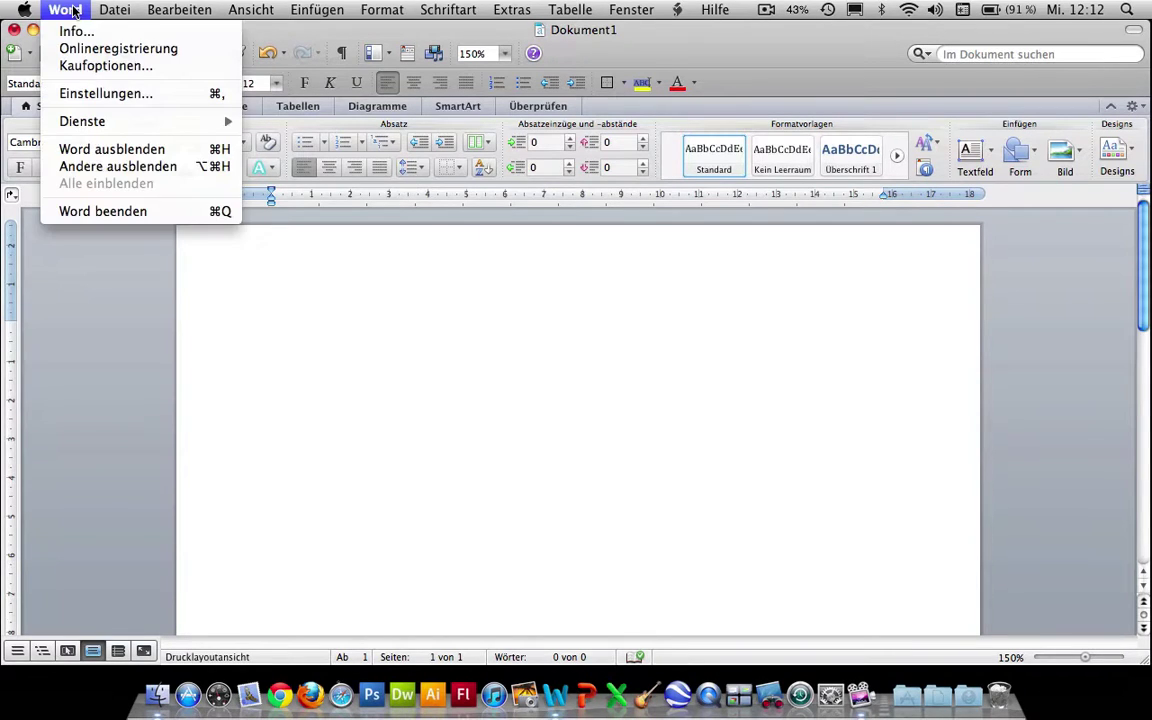
pyautogui.click(110, 95)
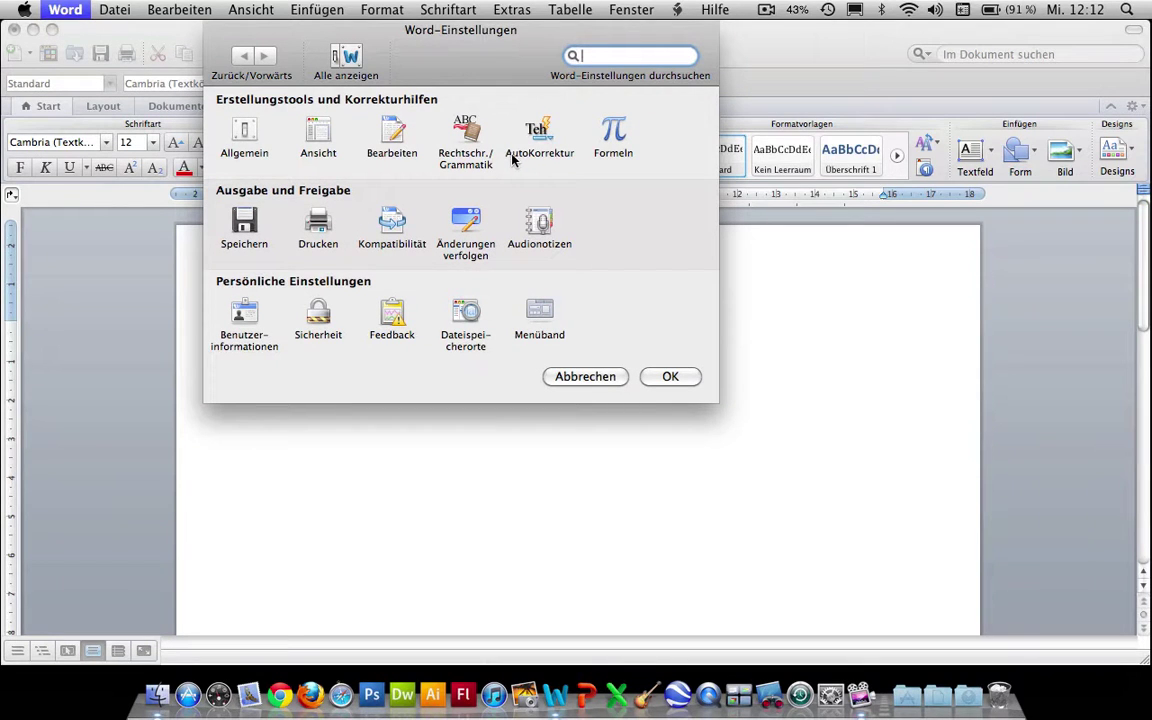
pyautogui.click(246, 138)
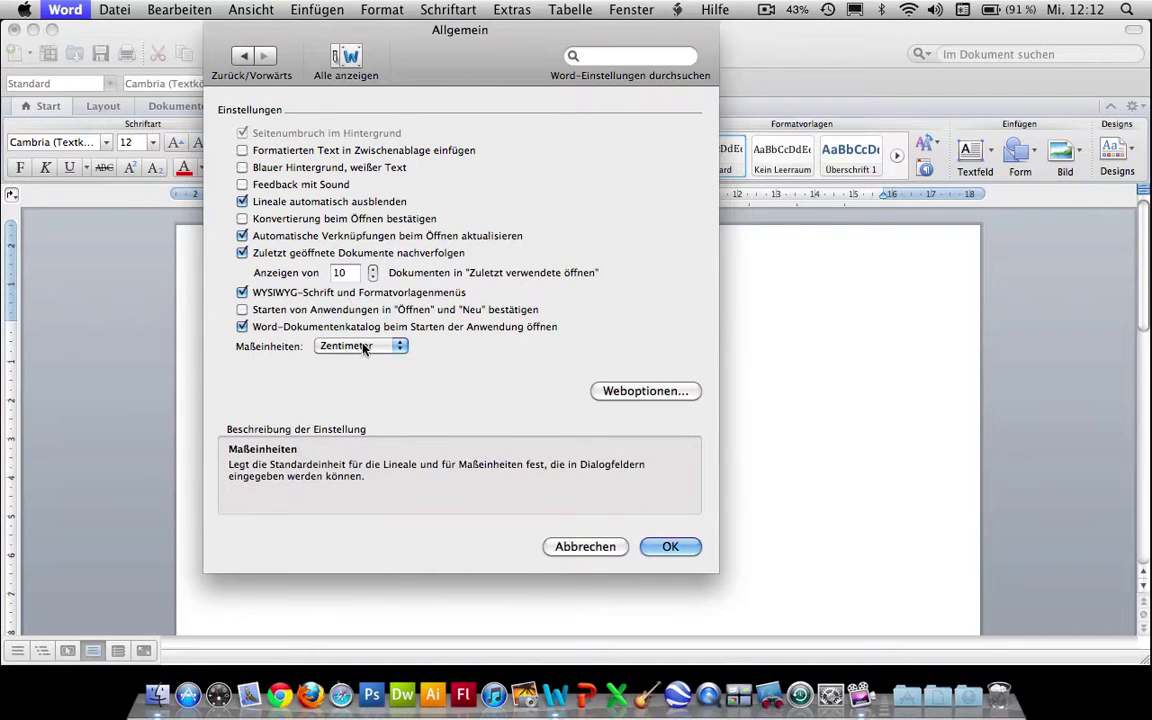
pyautogui.click(345, 55)
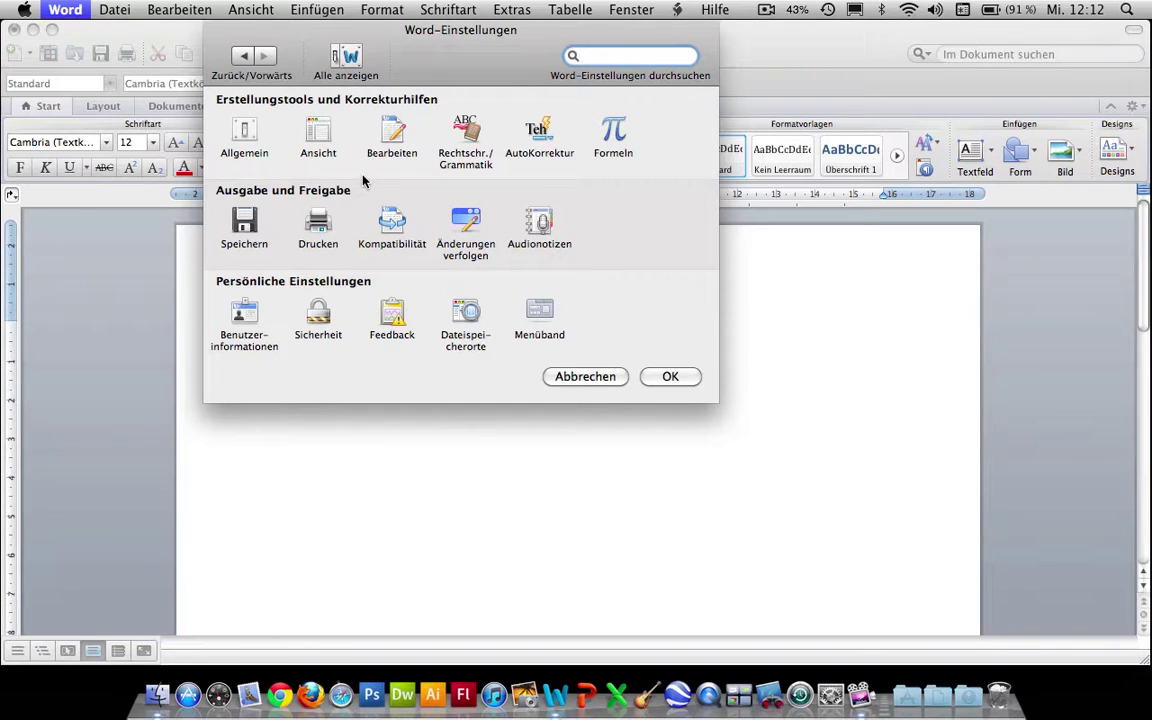
# - In Bearbeiten, disable 'Automatisch ganzes Wort markieren' and set 'Bilder einfügen als' to Passend
pyautogui.click(383, 148)
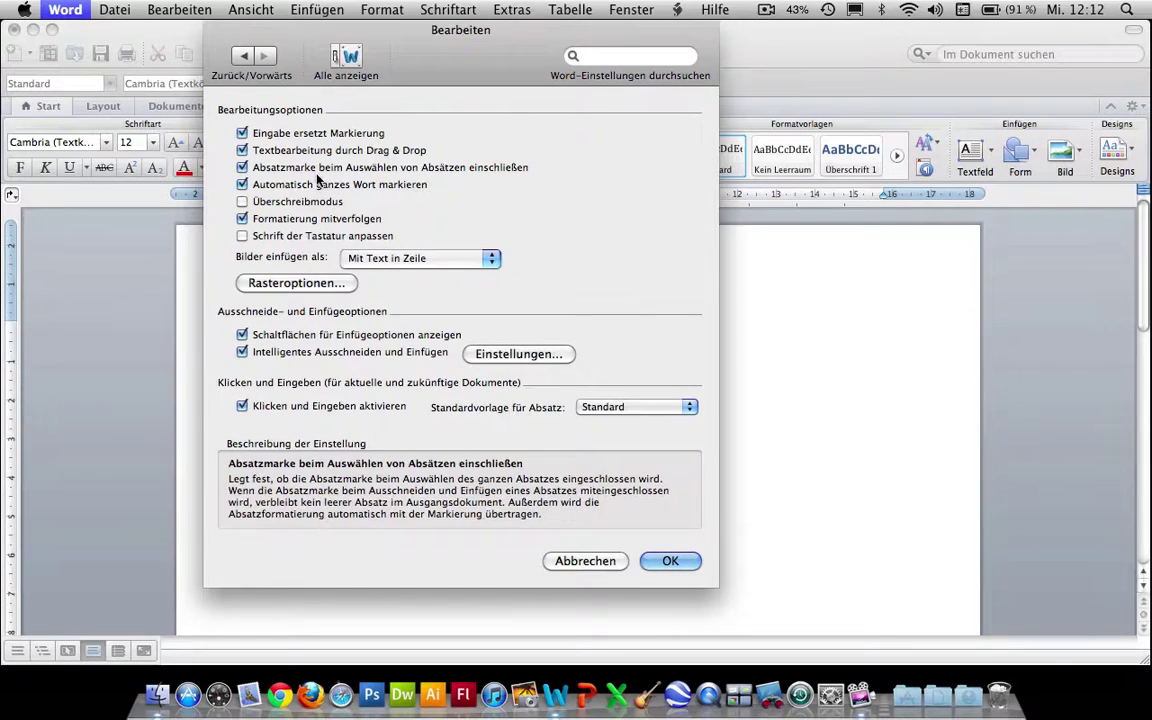
pyautogui.click(242, 185)
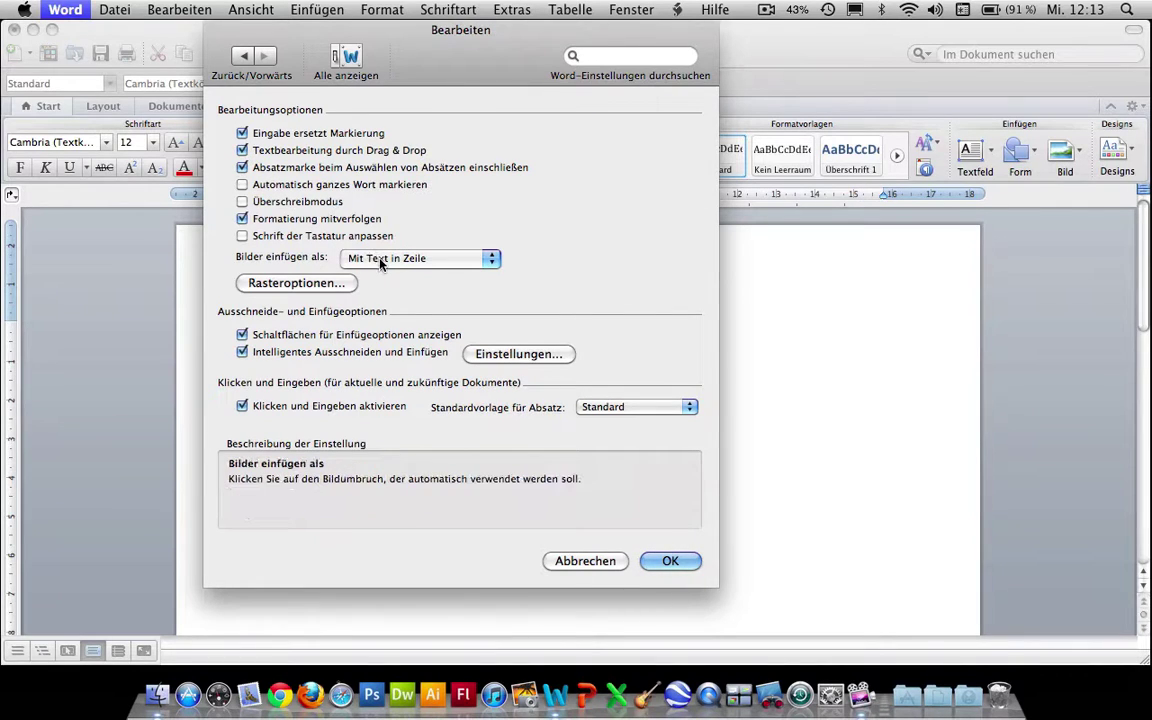
pyautogui.click(383, 262)
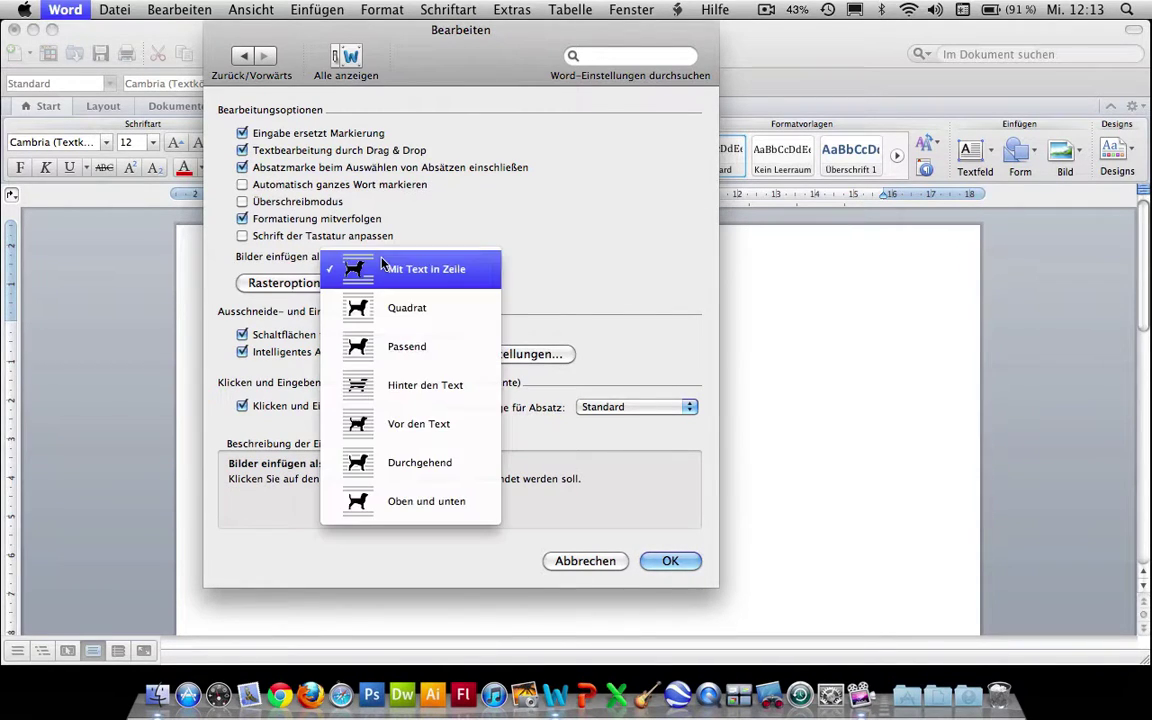
pyautogui.click(365, 347)
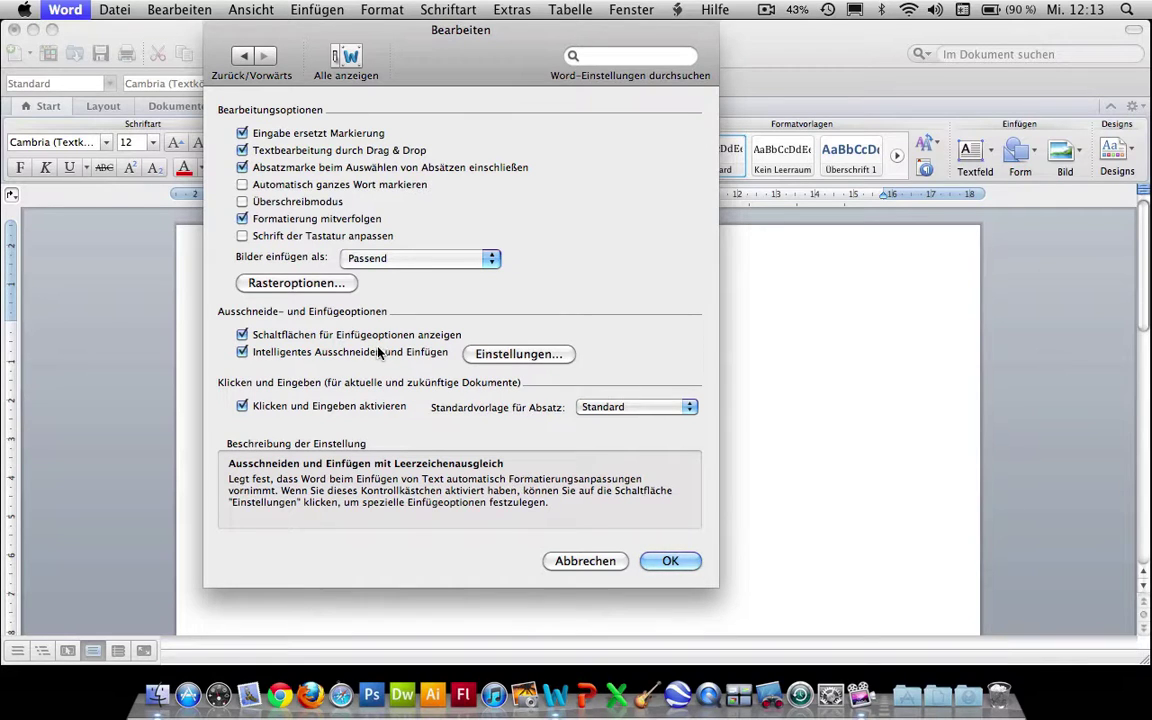
# - Set the Rasteroptionen horizontal and vertical spacing to 0.1 cm and confirm
pyautogui.click(327, 287)
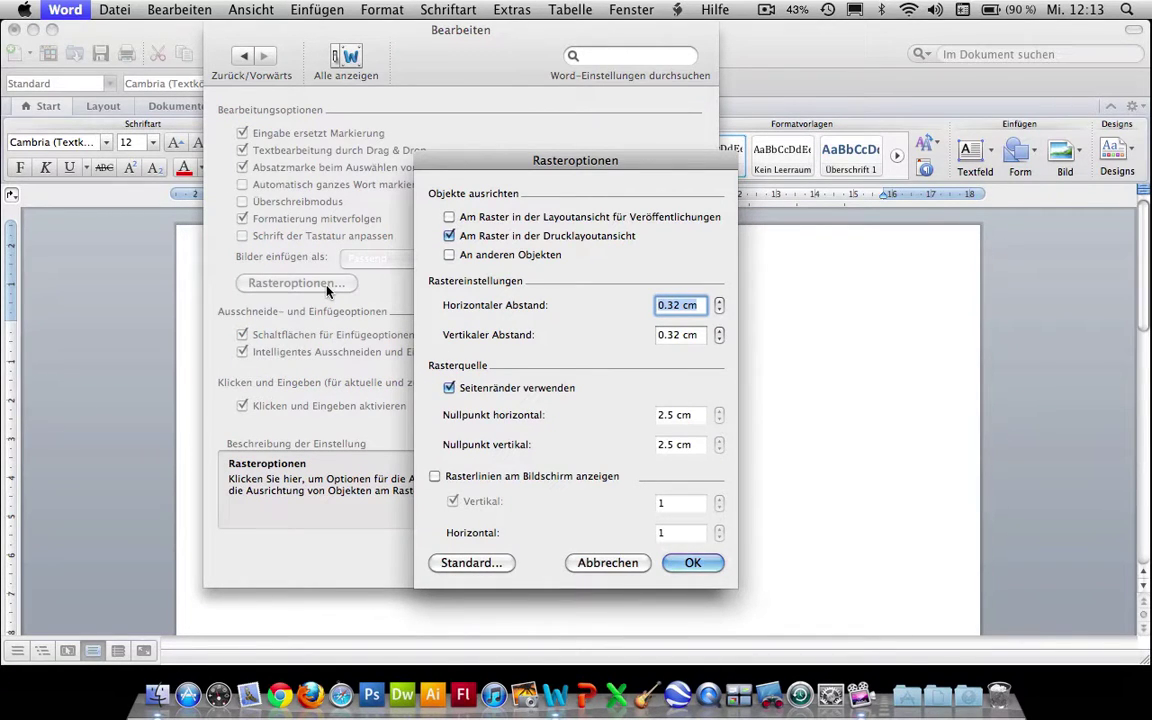
pyautogui.click(719, 310)
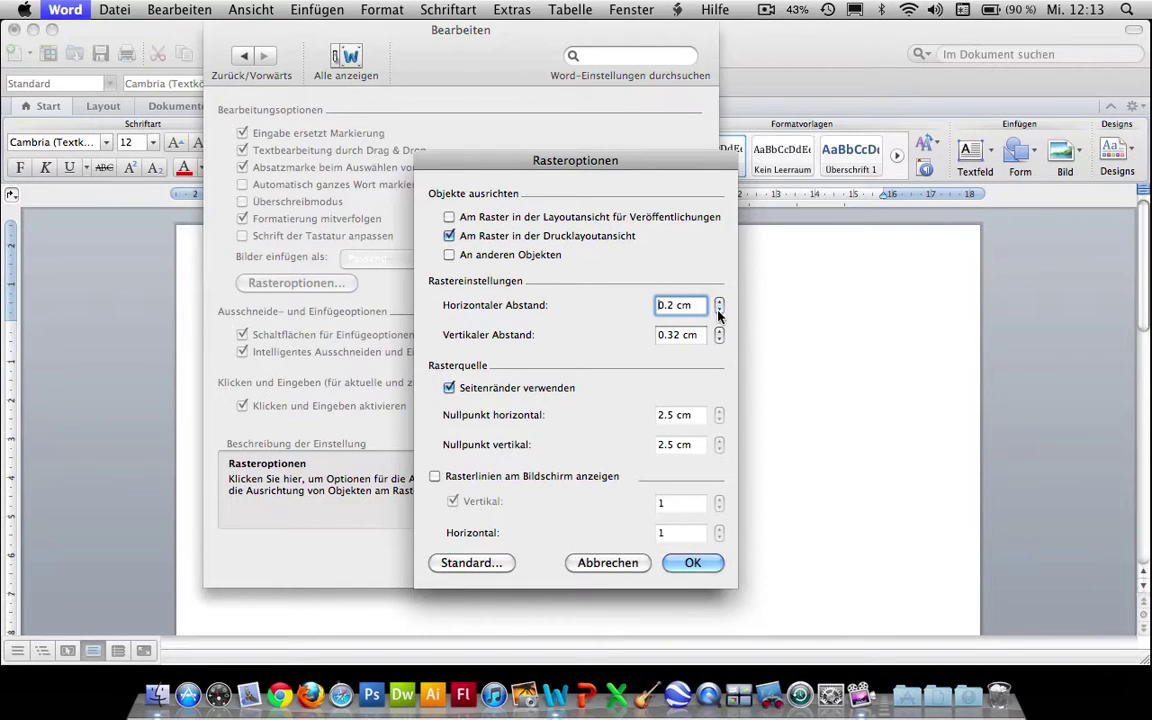
pyautogui.click(719, 312)
pyautogui.click(719, 340)
pyautogui.click(720, 341)
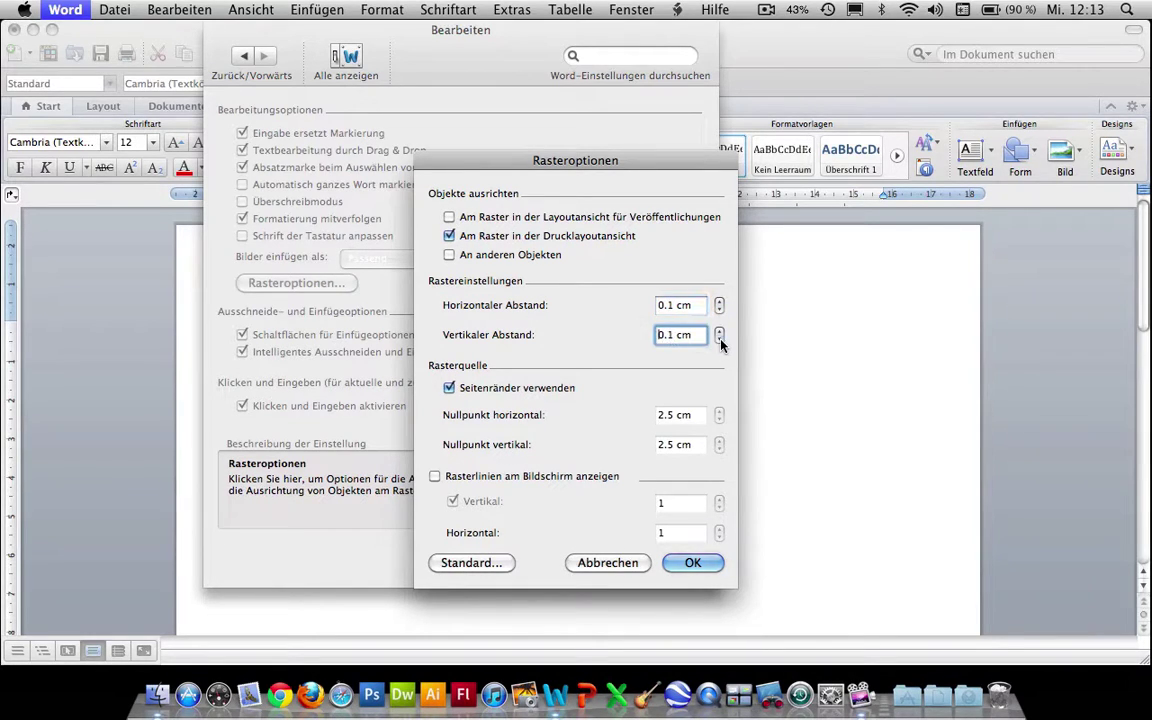
pyautogui.click(693, 564)
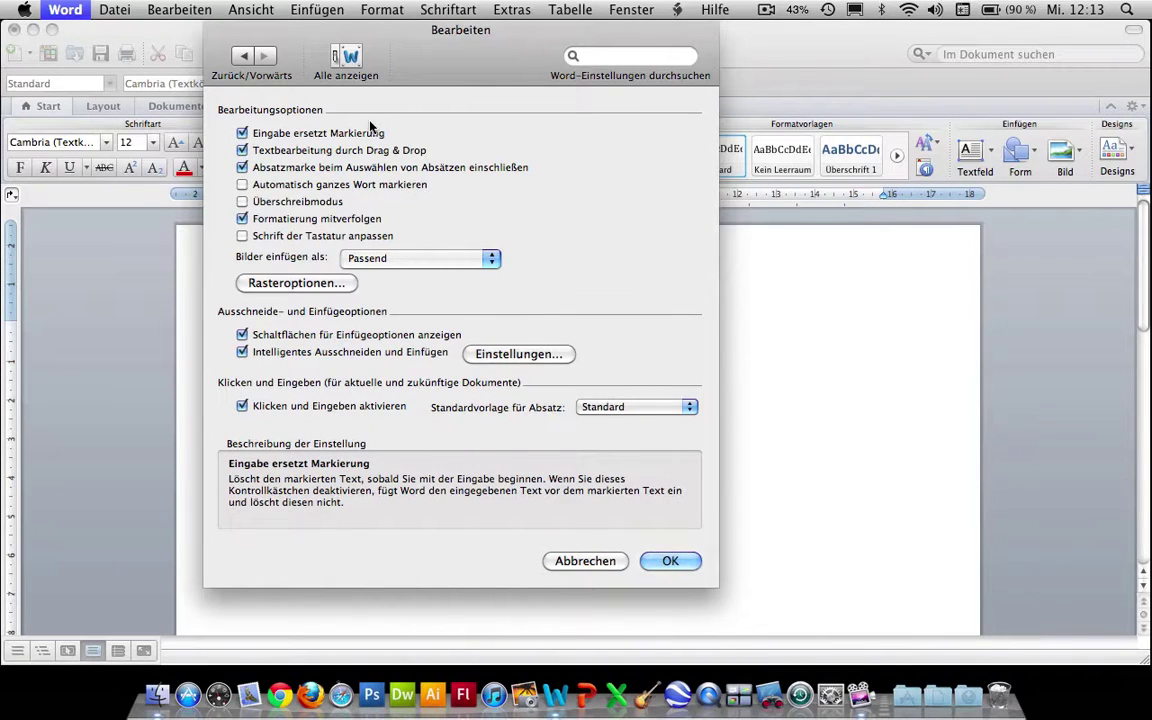
# - Go back to the overview and open the Rechtschreibung und Grammatik preferences
pyautogui.click(347, 60)
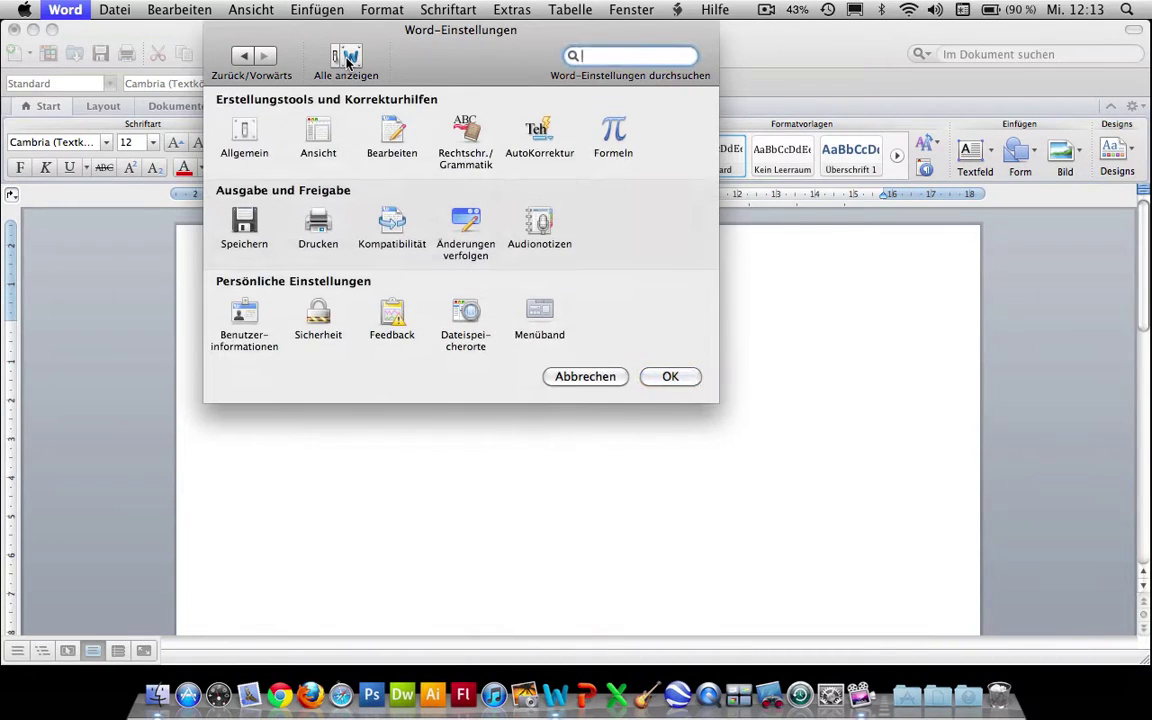
pyautogui.click(467, 134)
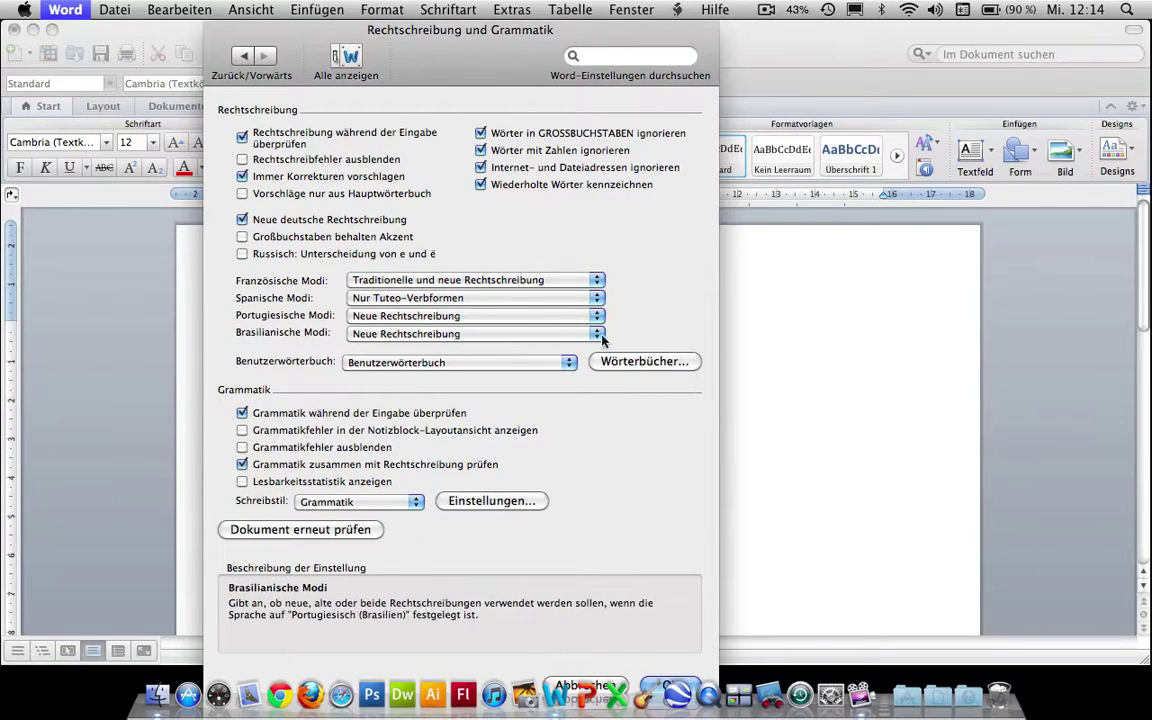
# - Set the Benutzerwörterbücher language to Deutsch (Schweiz) and confirm with OK
pyautogui.click(650, 362)
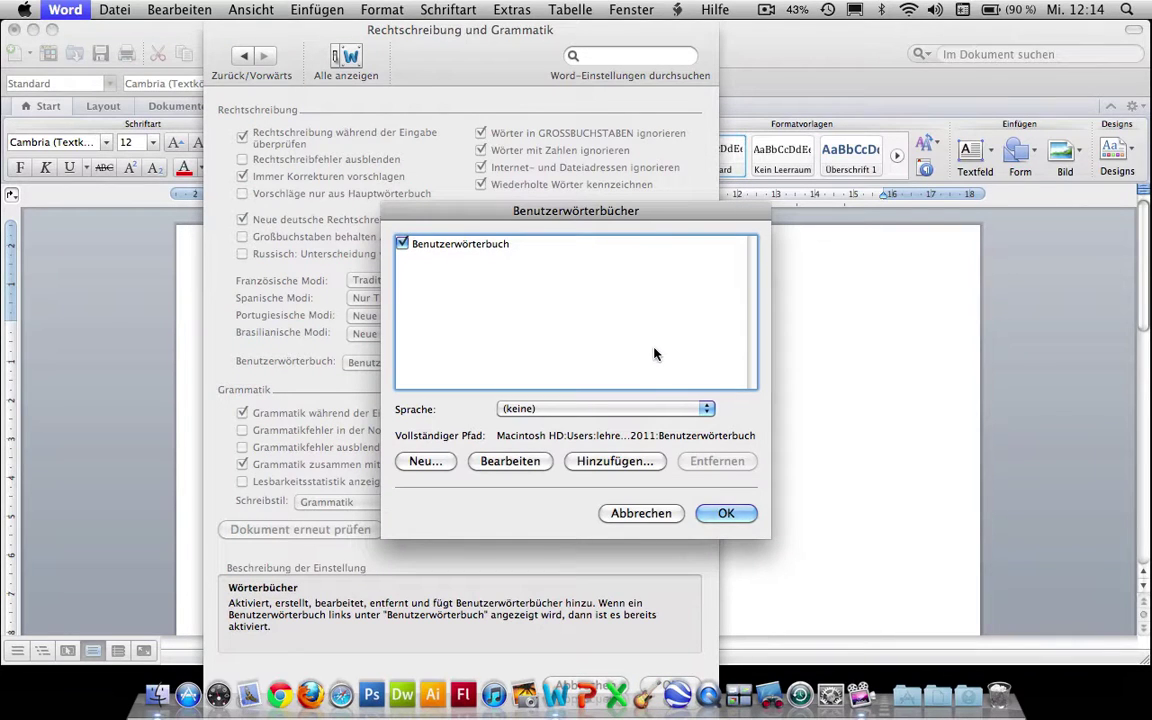
pyautogui.click(535, 410)
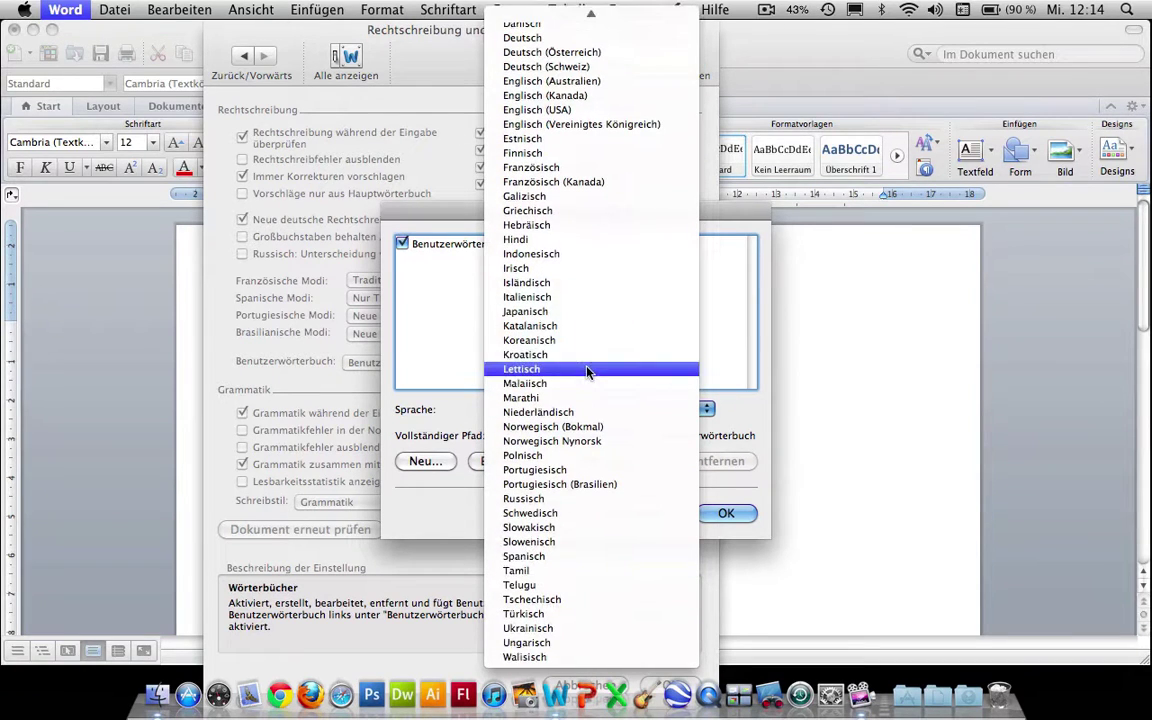
pyautogui.click(584, 62)
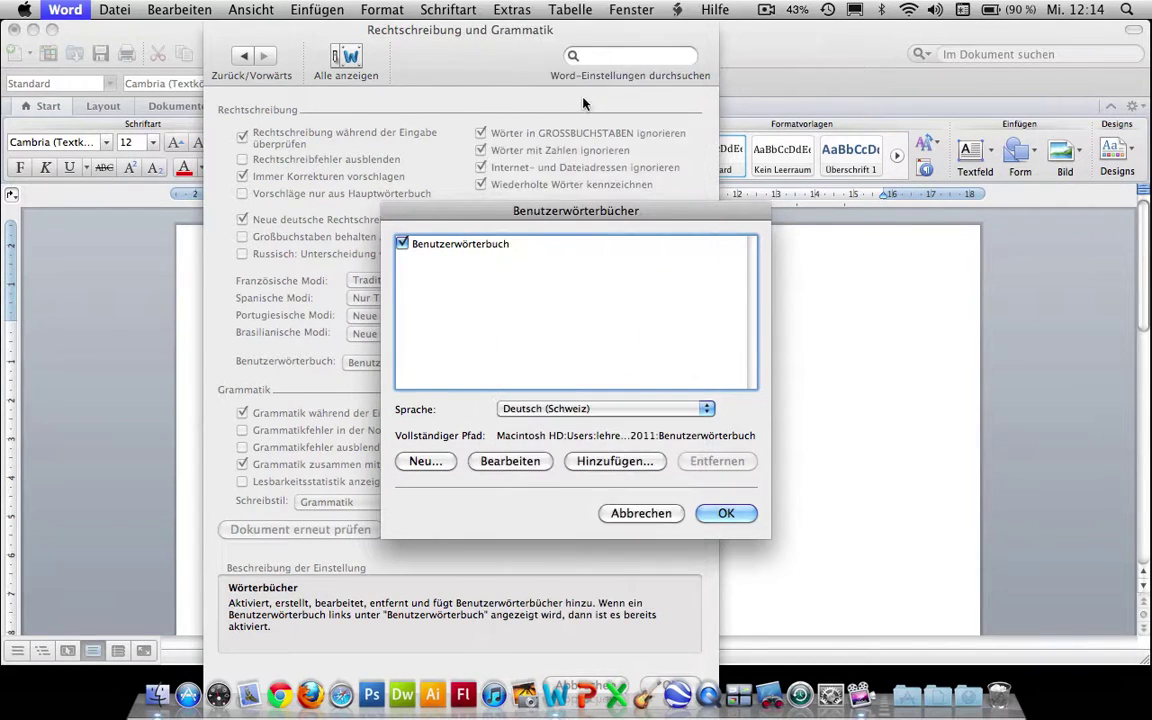
pyautogui.click(719, 515)
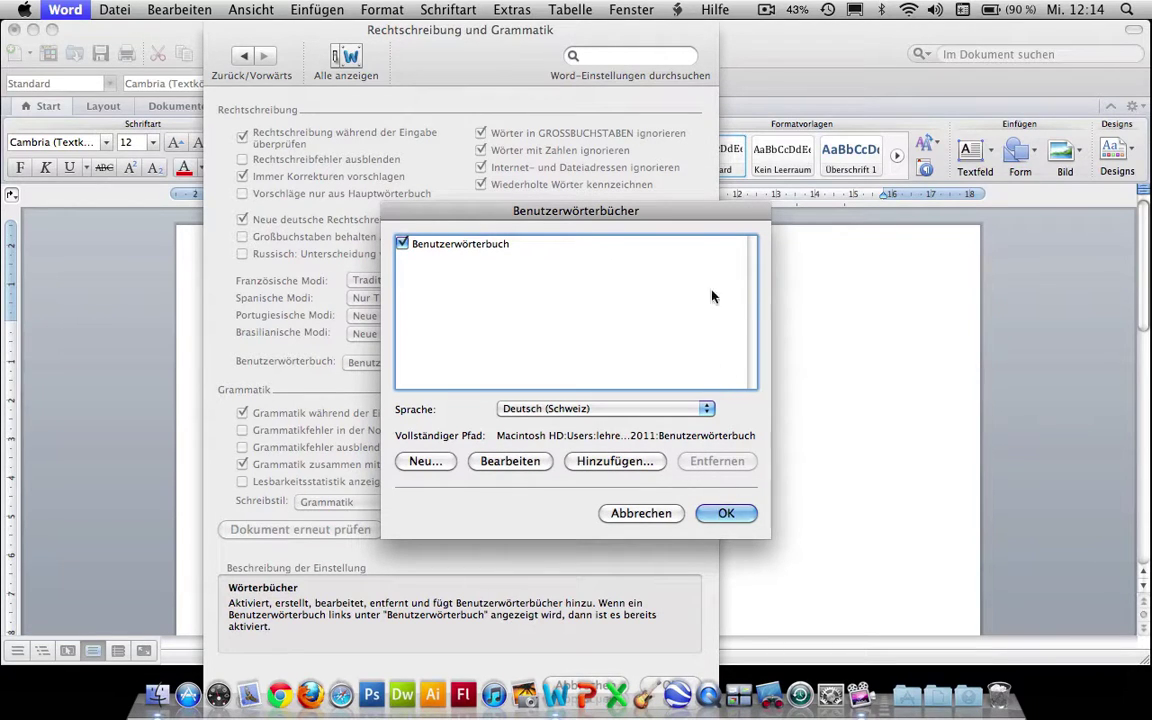
pyautogui.moveTo(620, 212); pyautogui.dragTo(563, 128)
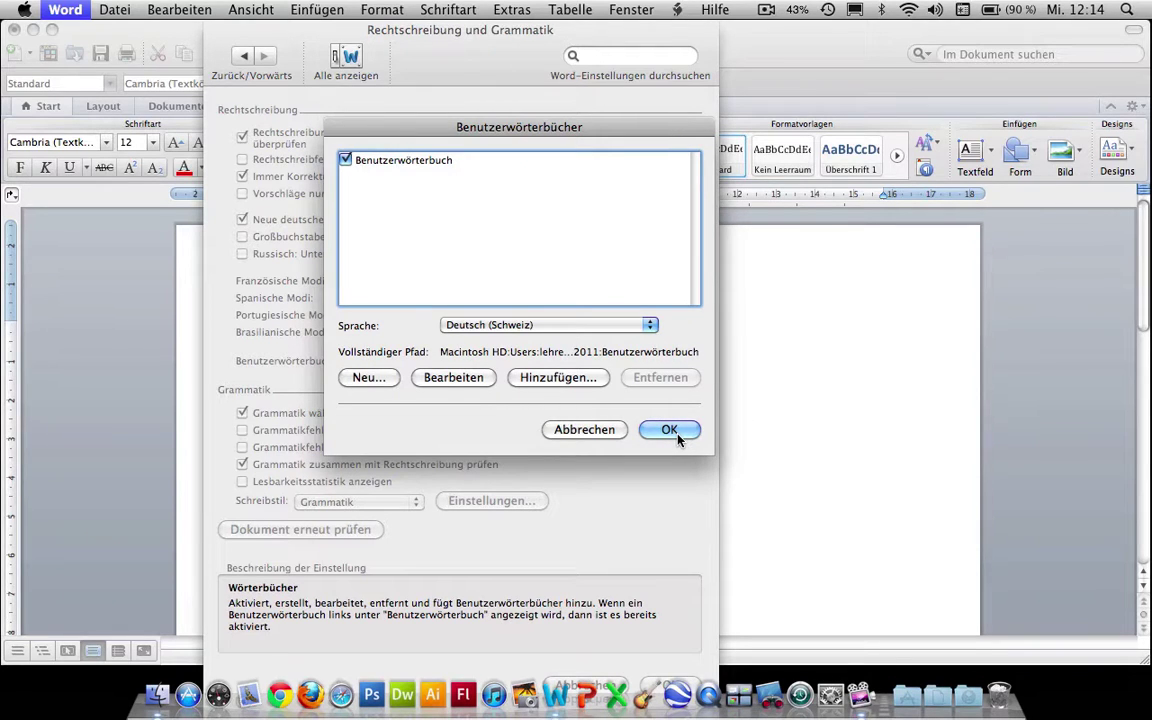
pyautogui.click(670, 430)
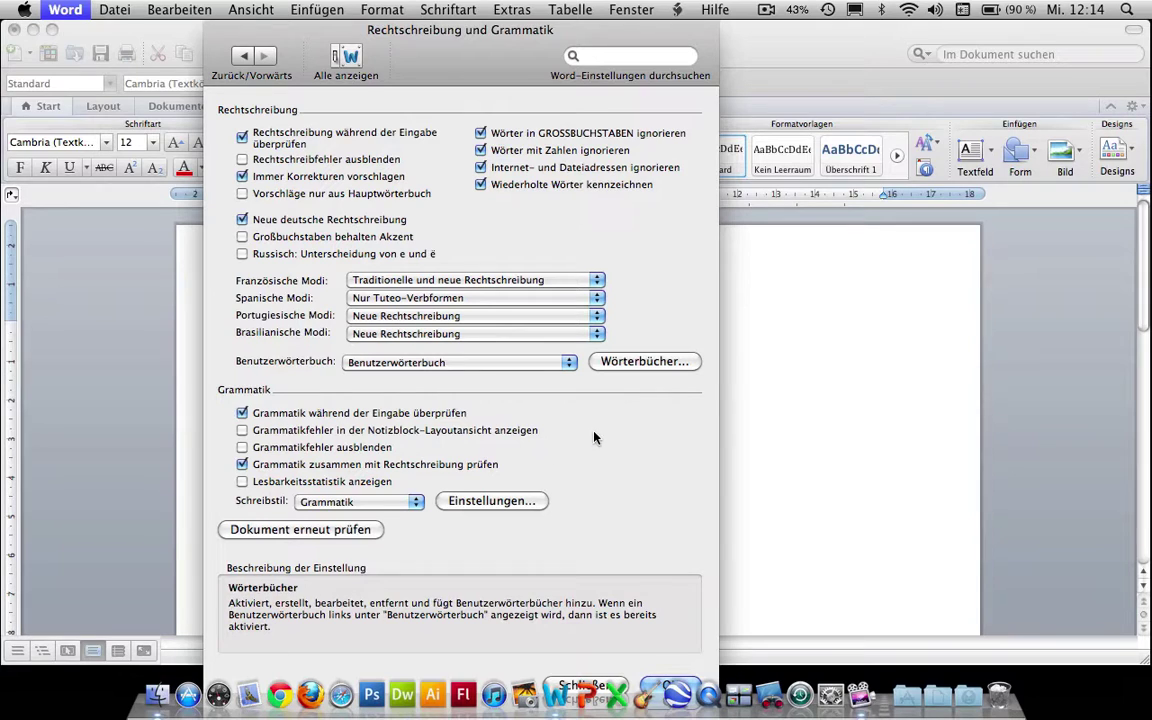
# - In AutoKorrektur, turn off the four capitalisation rules and 'Während der Eingabe ersetzen'
pyautogui.click(348, 62)
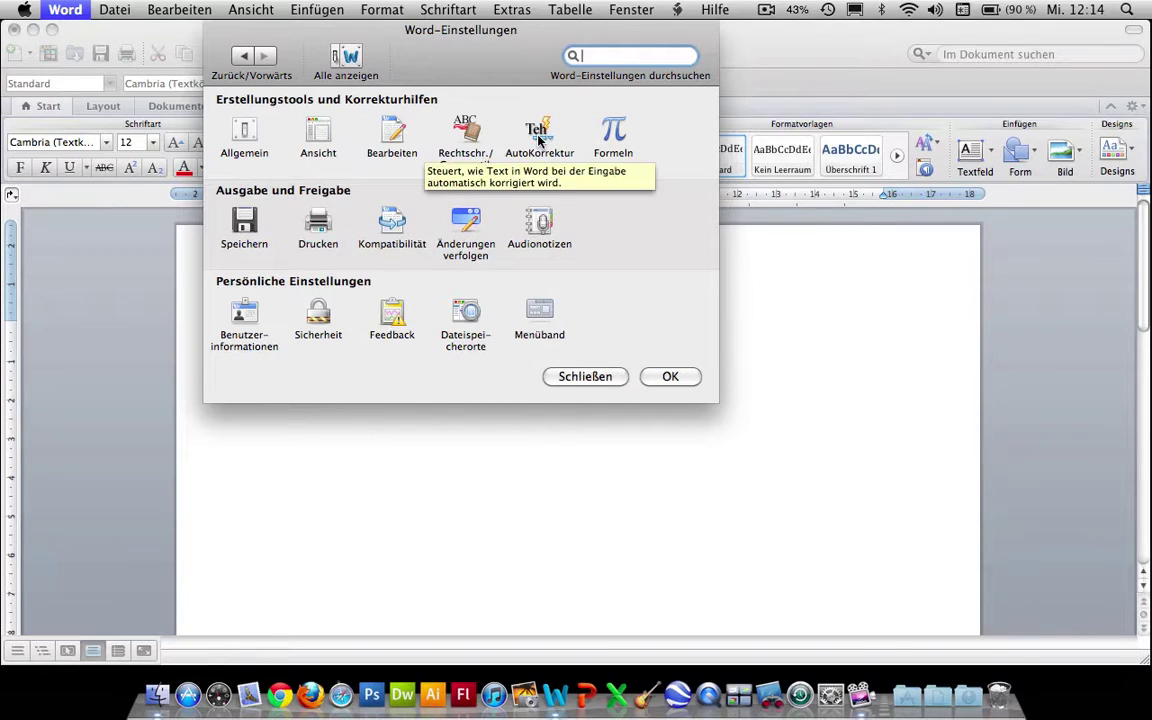
pyautogui.click(539, 135)
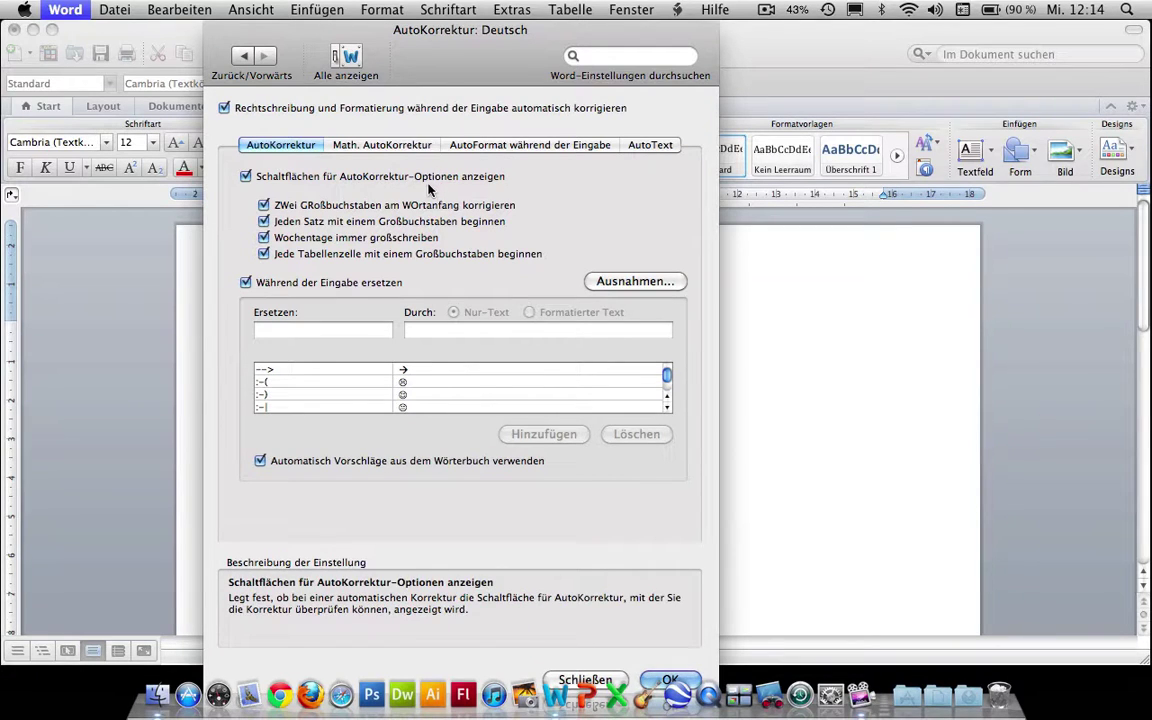
pyautogui.moveTo(389, 221)
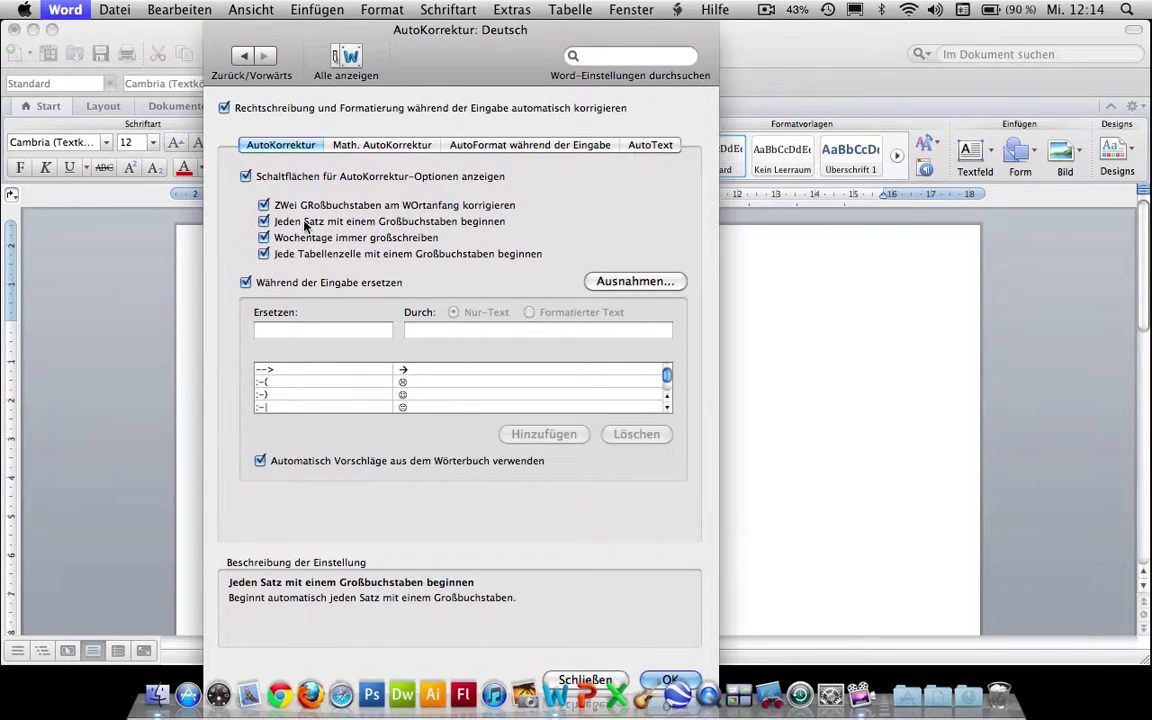
pyautogui.click(263, 205)
pyautogui.click(264, 222)
pyautogui.click(264, 238)
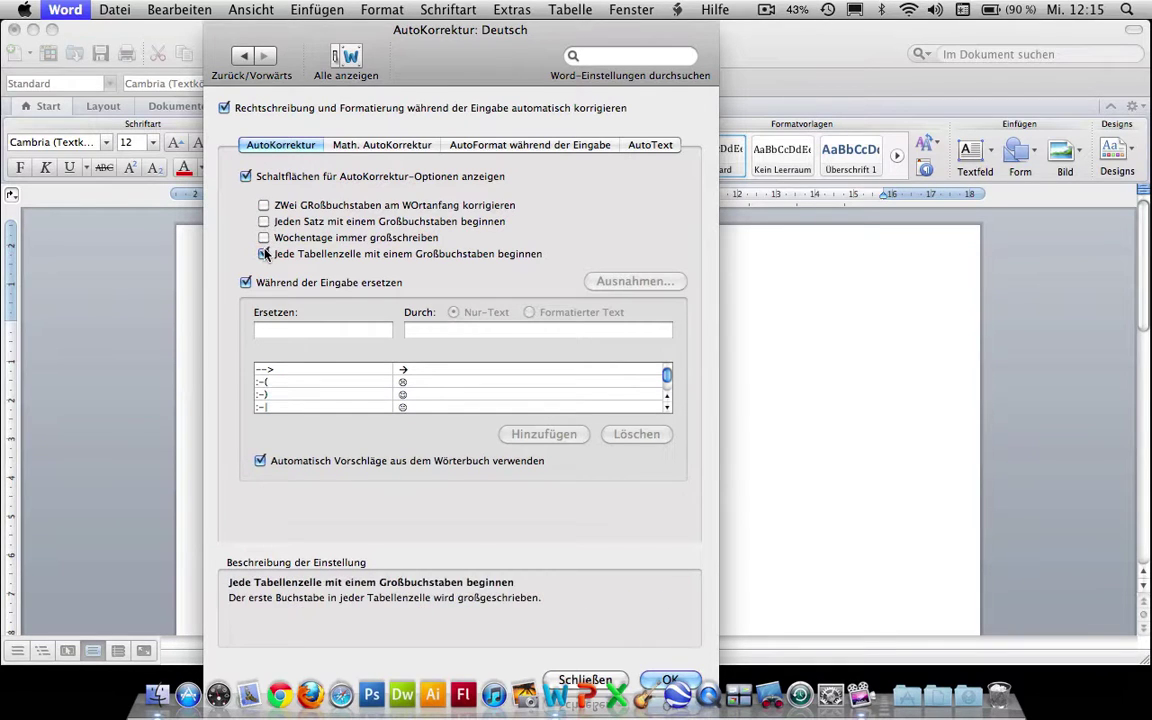
pyautogui.click(263, 254)
pyautogui.click(246, 283)
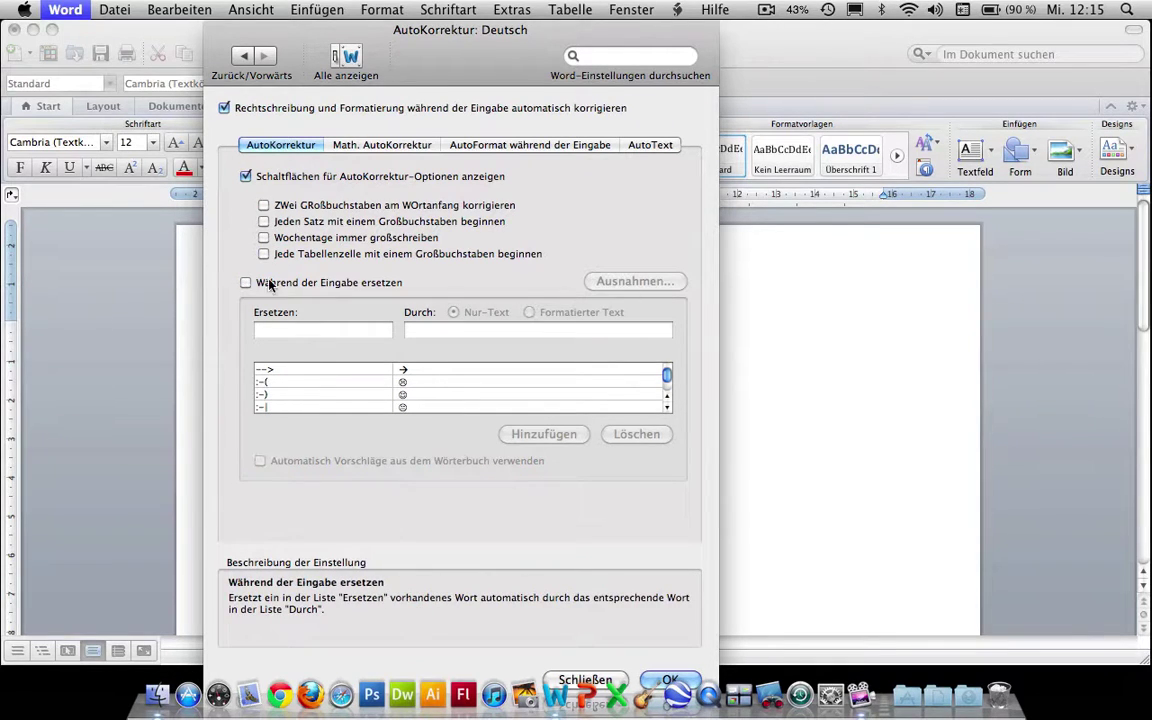
pyautogui.click(405, 145)
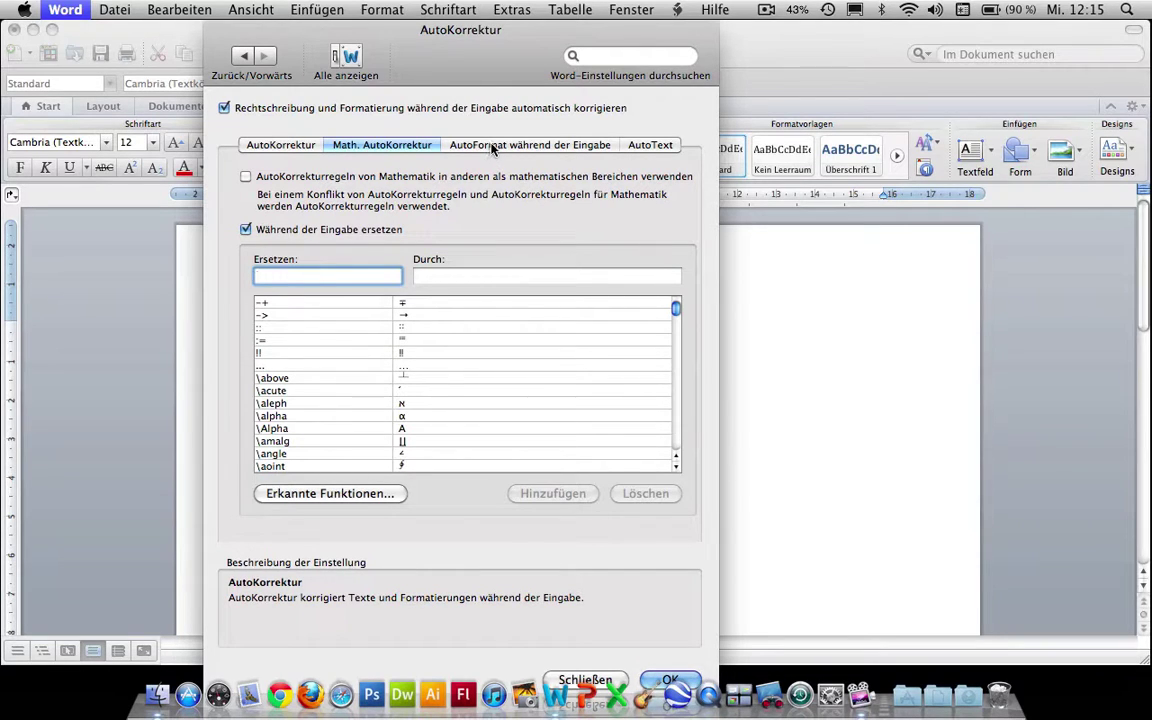
# - Uncheck all four AutoText options, including AutoComplete tips, then return to the overview
pyautogui.click(492, 145)
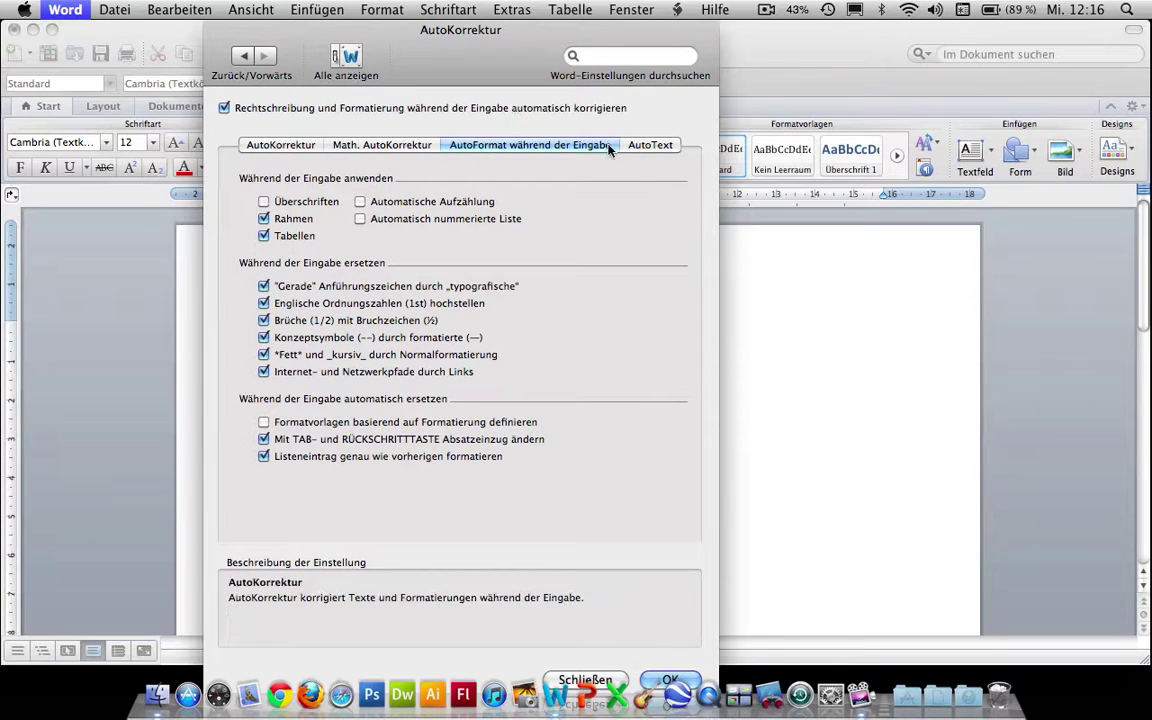
pyautogui.click(648, 146)
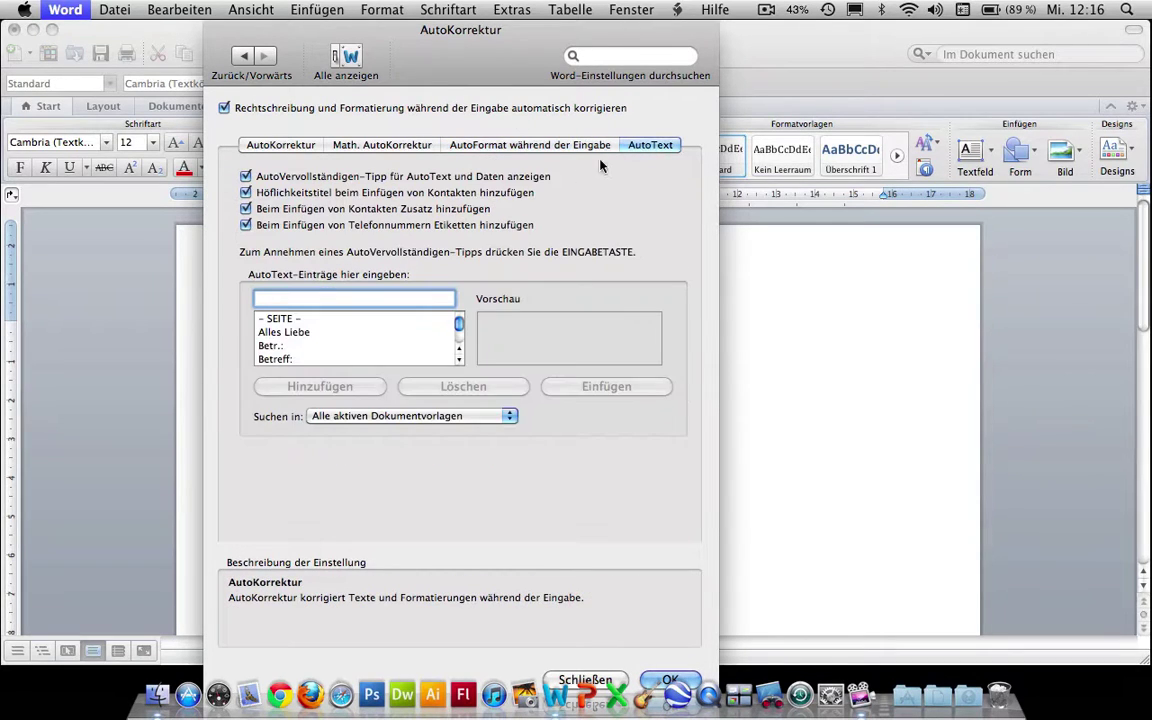
pyautogui.click(246, 225)
pyautogui.click(246, 209)
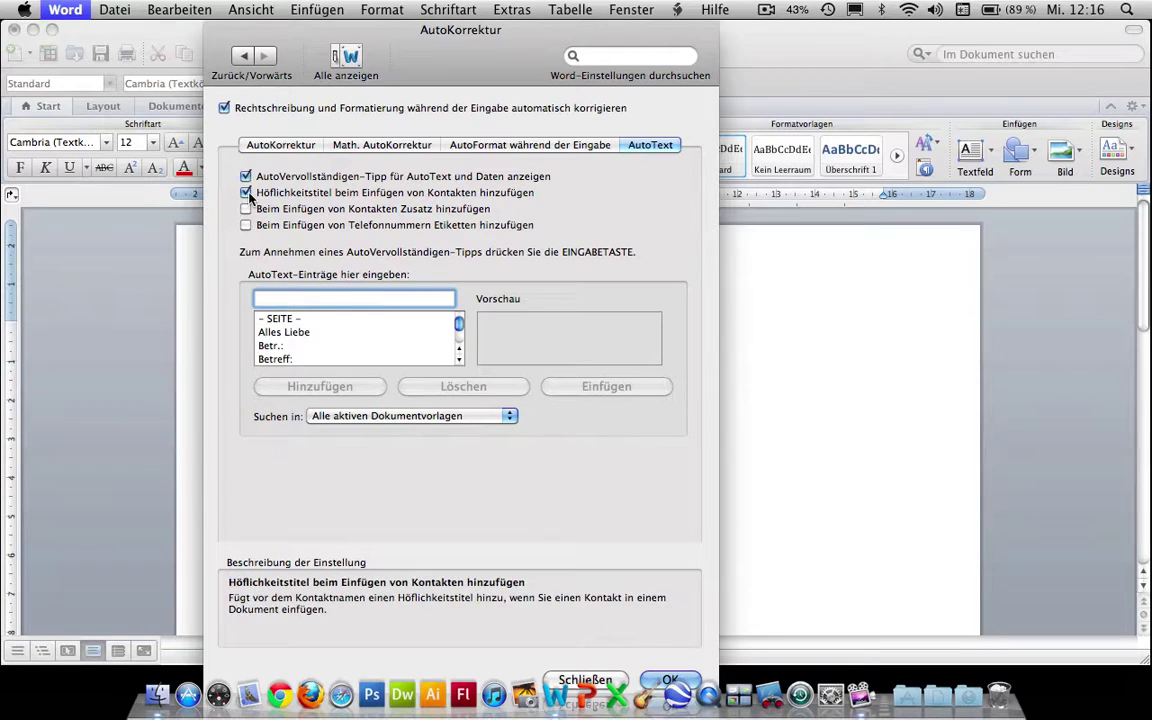
pyautogui.click(246, 193)
pyautogui.click(245, 177)
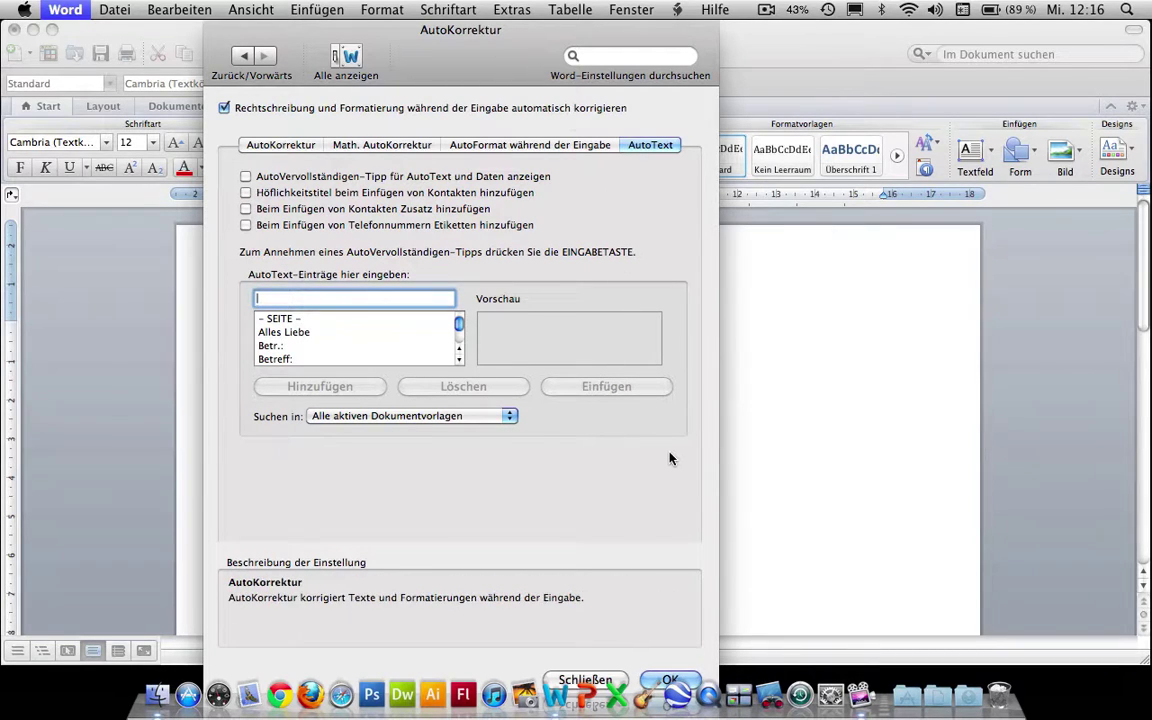
pyautogui.click(346, 60)
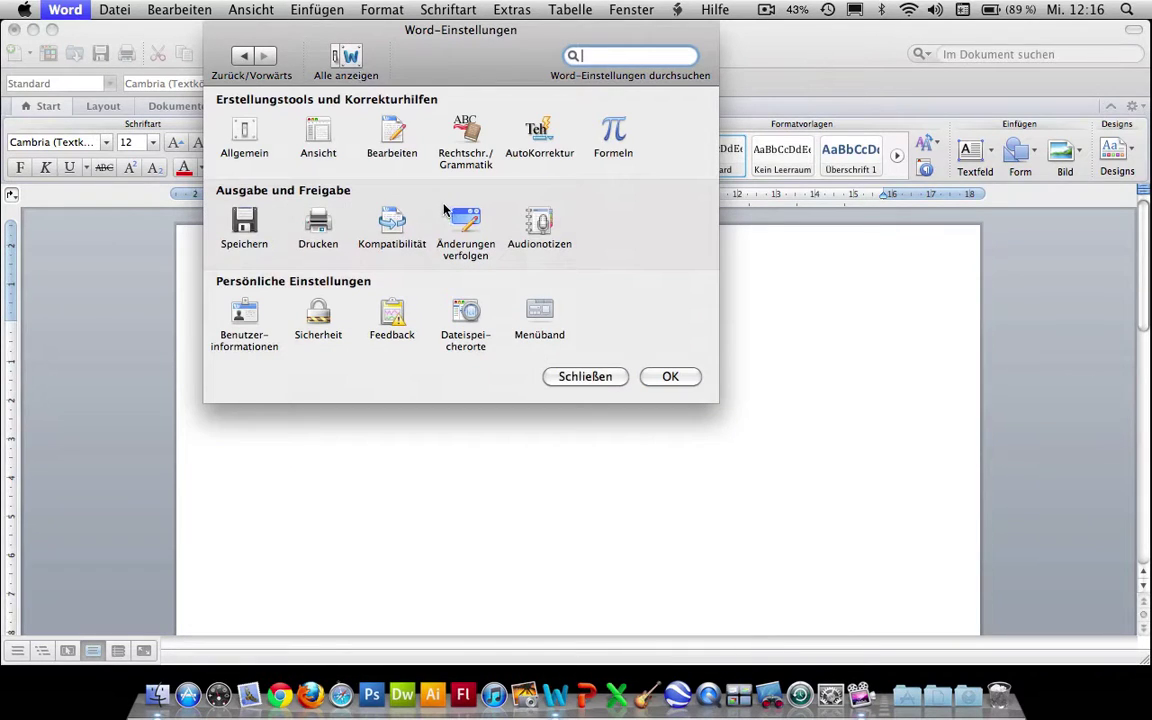
# - In Speichern, keep Word-Dokument (.docx) as the default save format and close preferences with OK
pyautogui.click(243, 228)
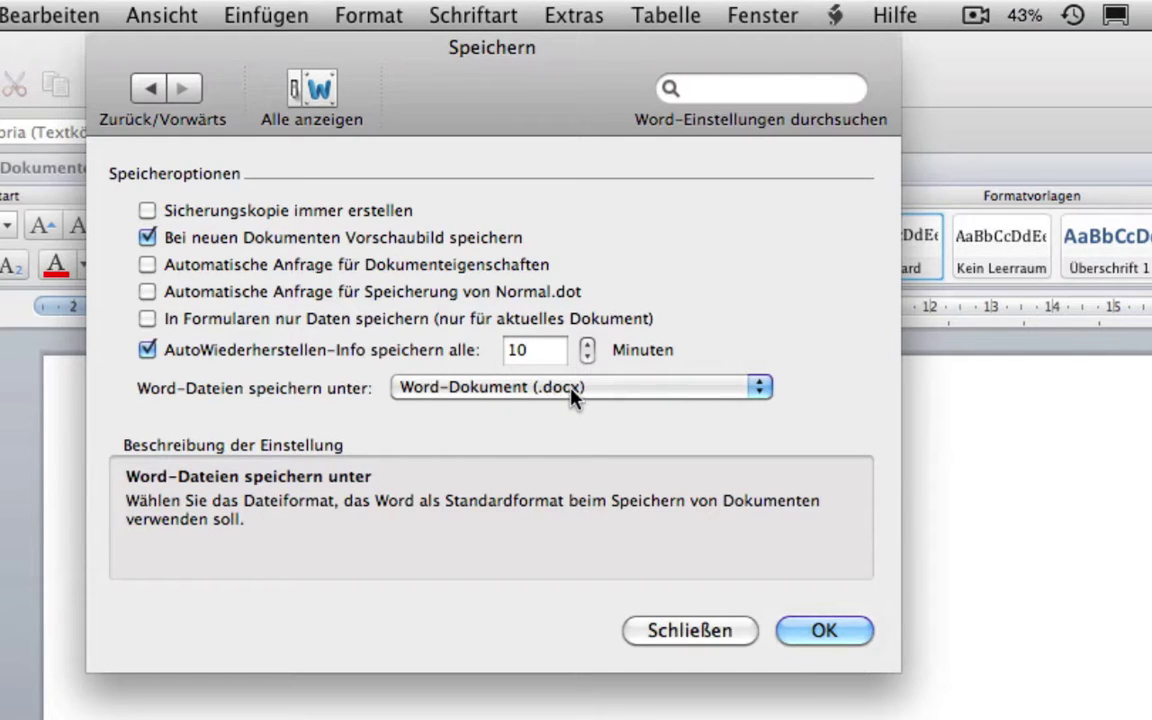
pyautogui.click(557, 393)
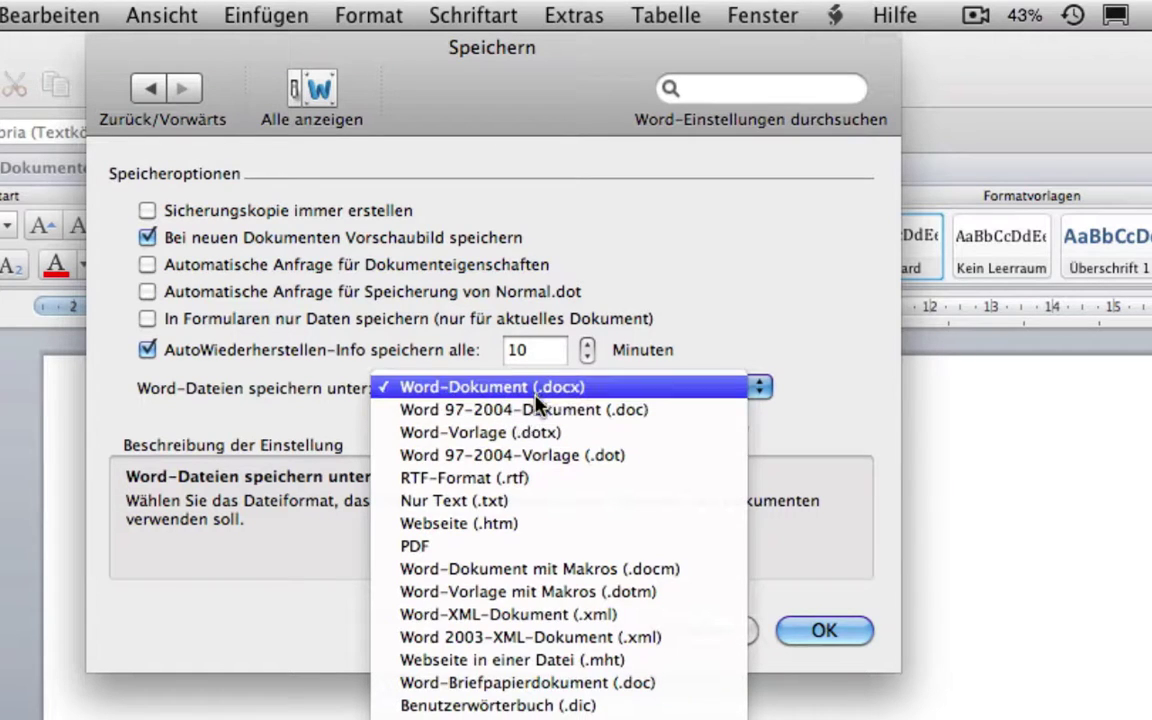
pyautogui.click(537, 396)
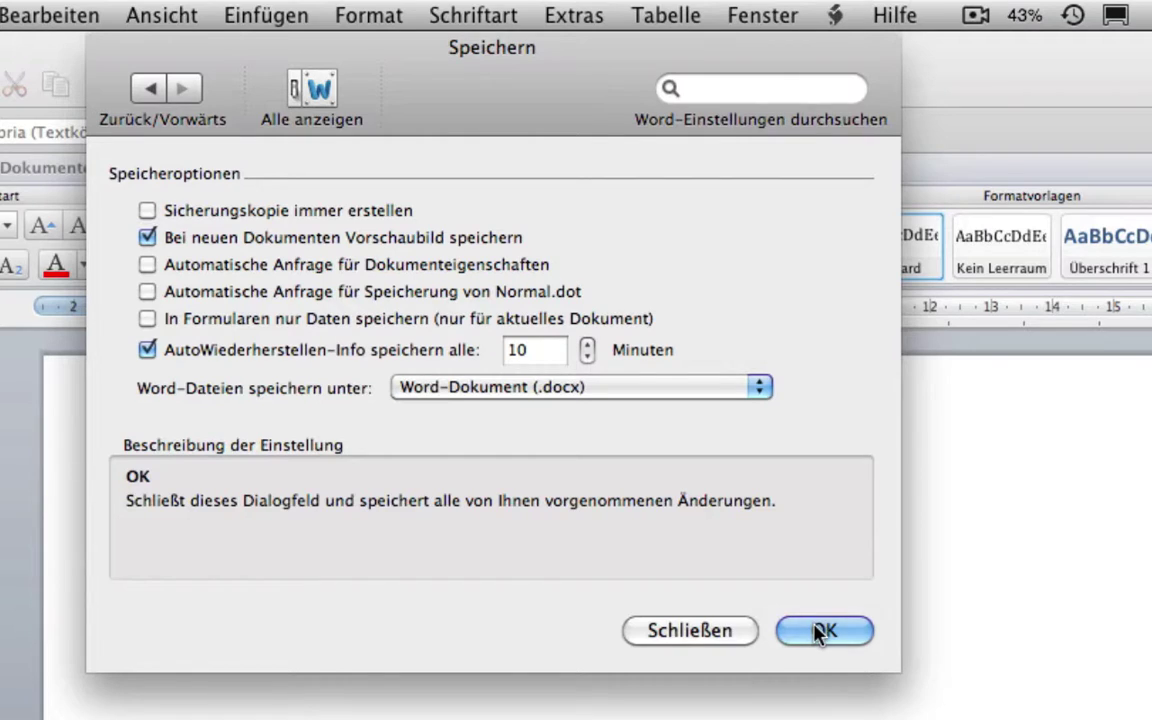
pyautogui.click(818, 630)
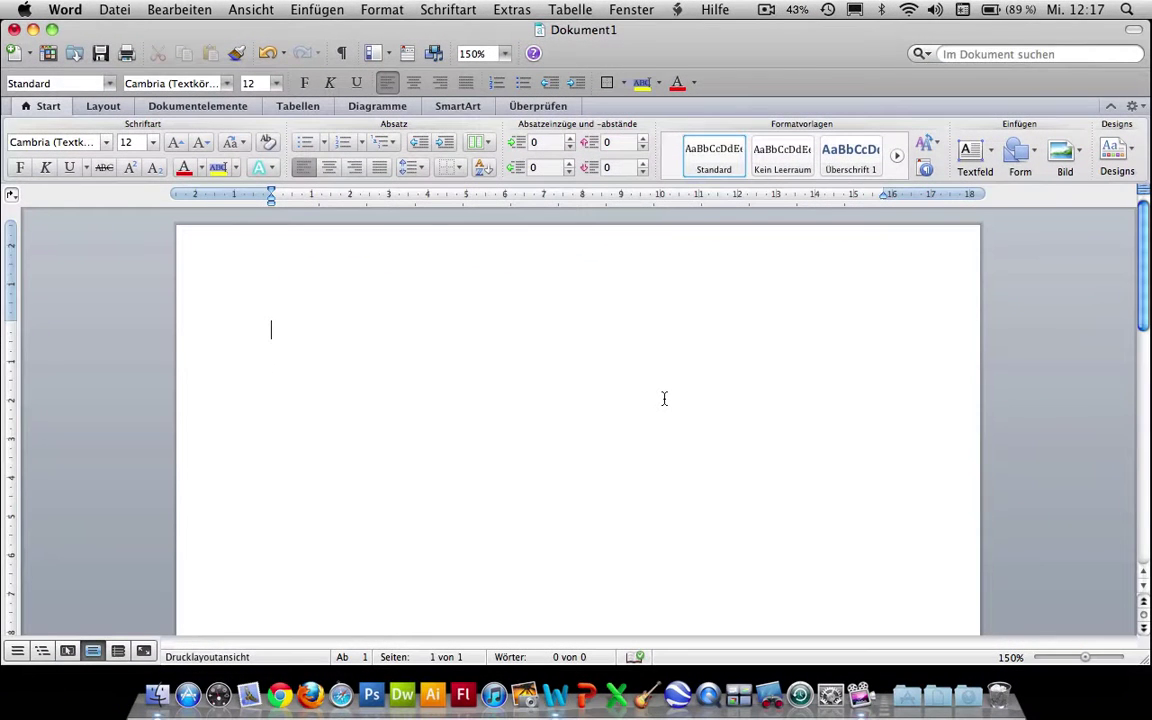